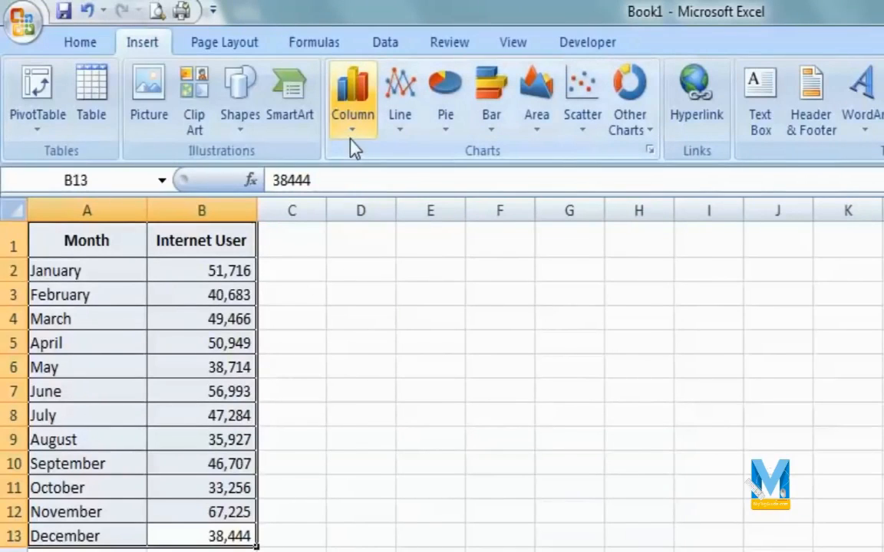
Insert a 2-D clustered column chart from the selected Month and Internet User data.
{"action": "left_click", "coordinate": [352, 146]}
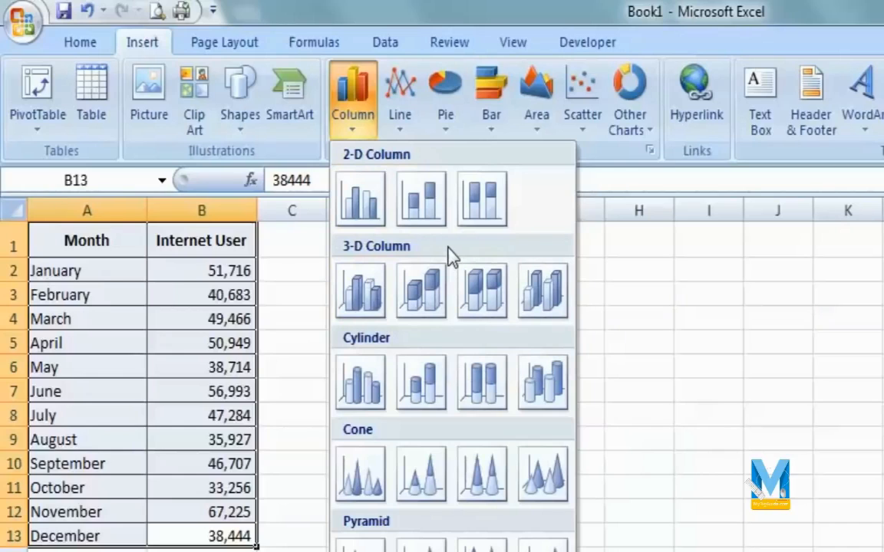
{"action": "left_click", "coordinate": [362, 201]}
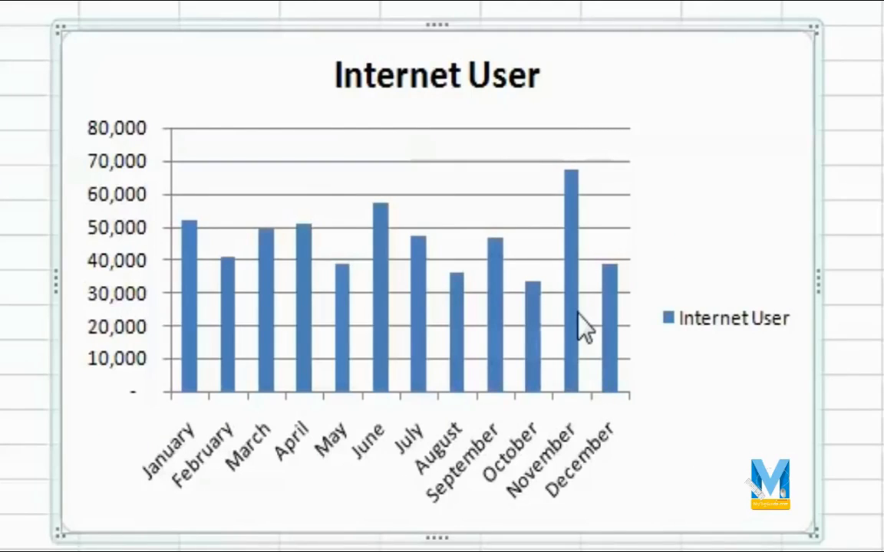
{"action": "mouse_move", "coordinate": [581, 323]}
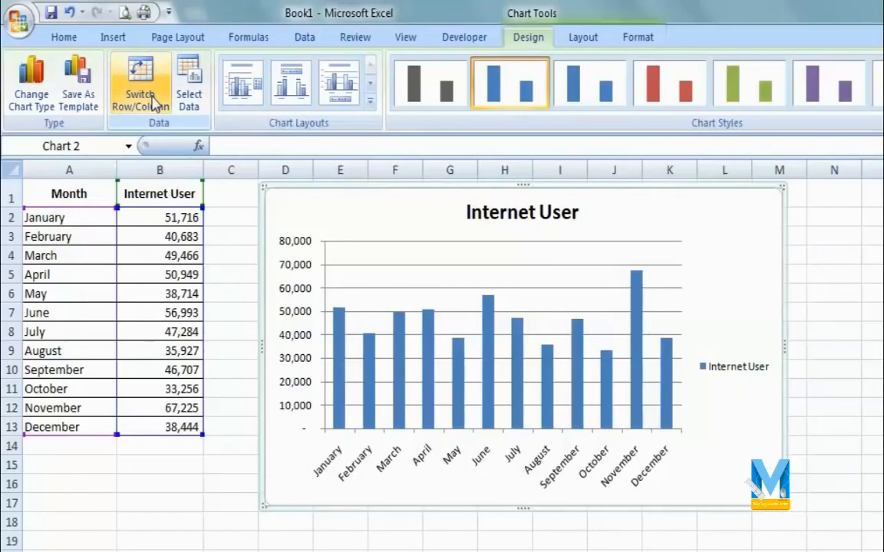
Swap the column chart's rows and columns and switch them back.
{"action": "left_click", "coordinate": [154, 102]}
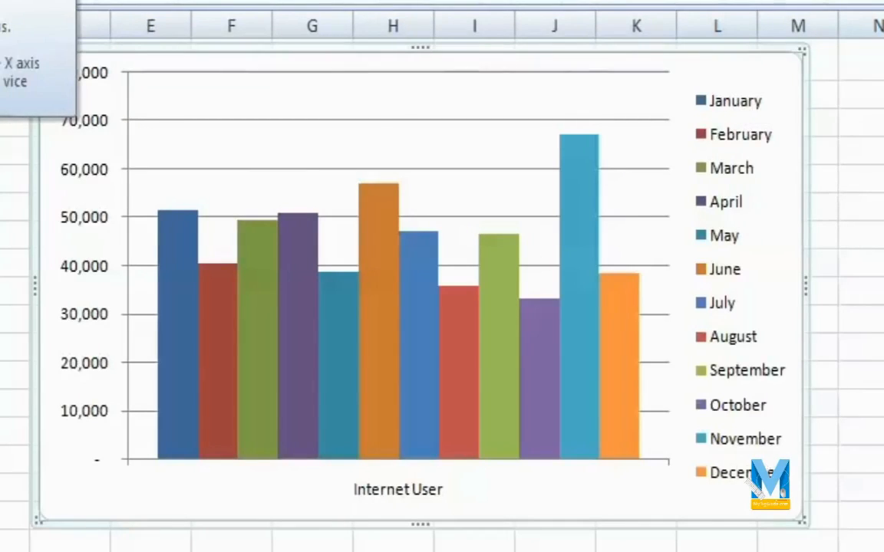
{"action": "left_click", "coordinate": [23, 1]}
{"action": "mouse_move", "coordinate": [591, 300]}
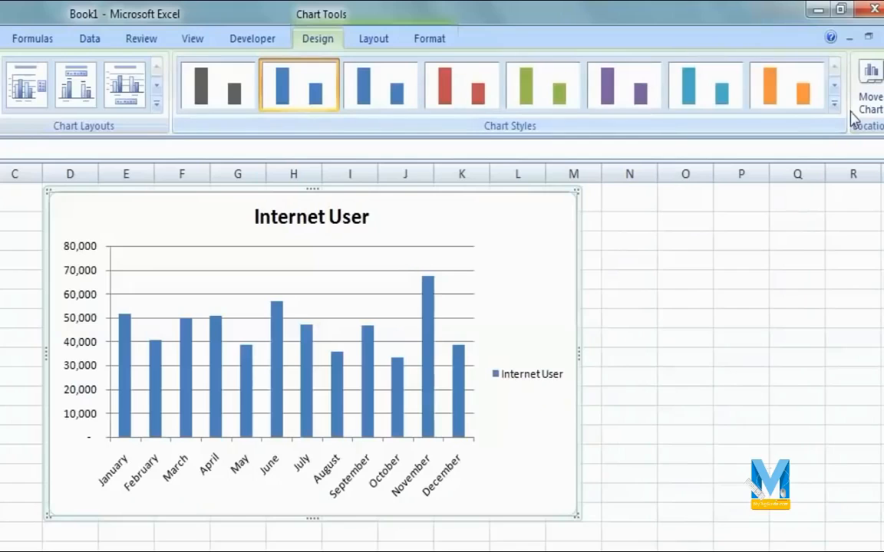
Apply the blue bevelled chart style to the Internet User column chart.
{"action": "left_click", "coordinate": [834, 104]}
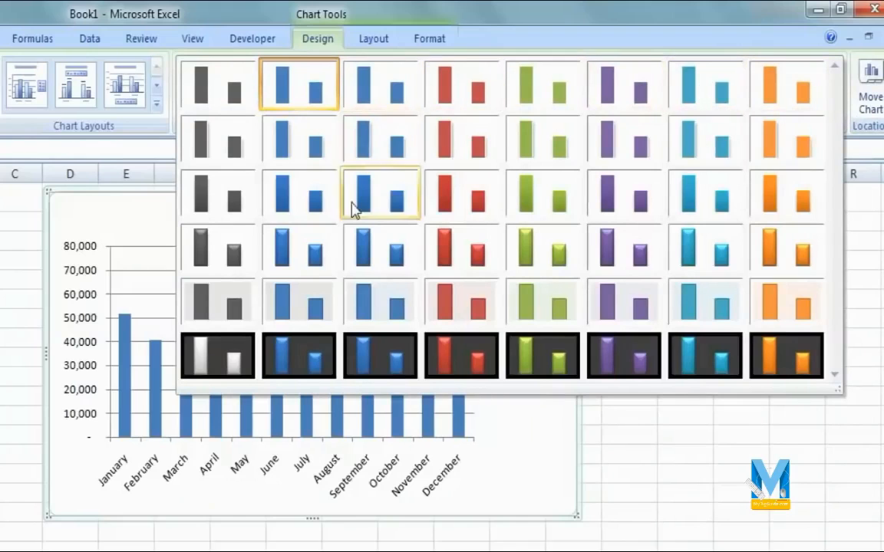
{"action": "left_click", "coordinate": [392, 252]}
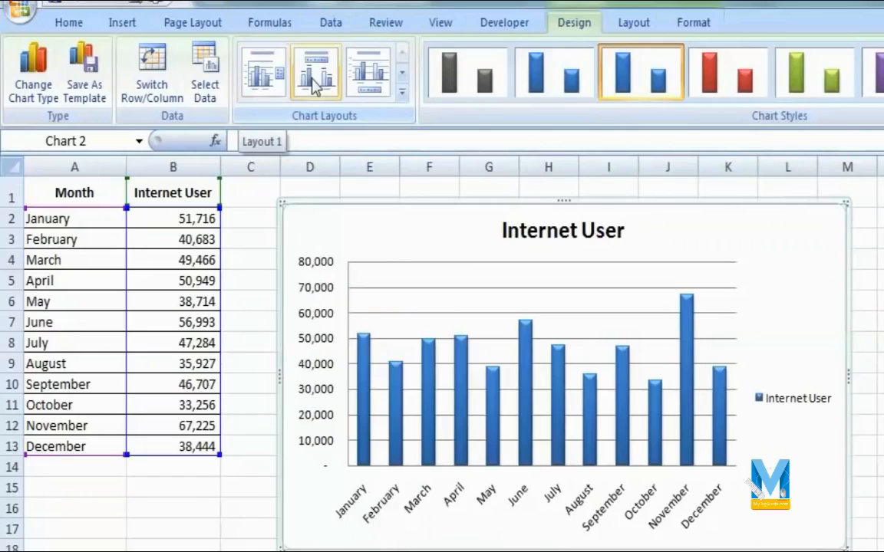
Try the layout with the legend below the plot and the layout with a data table, and undo the layout changes.
{"action": "left_click", "coordinate": [337, 85]}
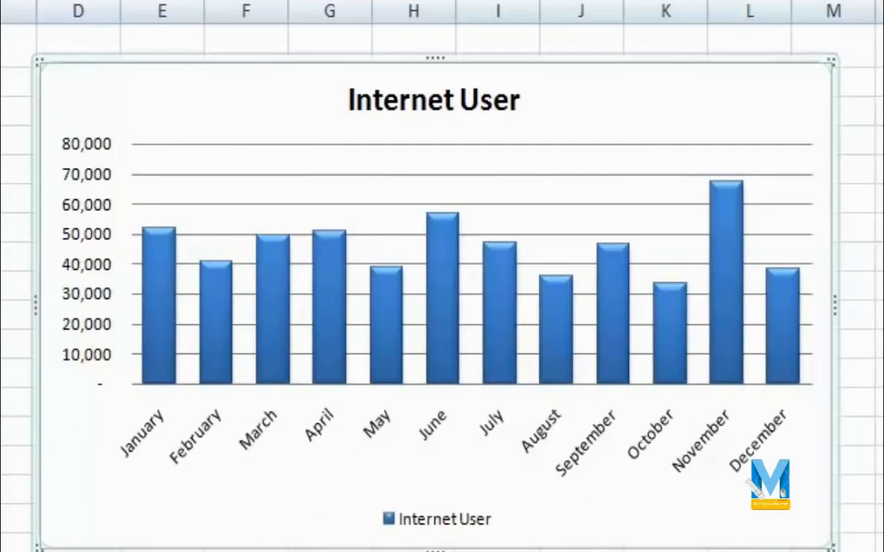
{"action": "left_click", "coordinate": [518, 230]}
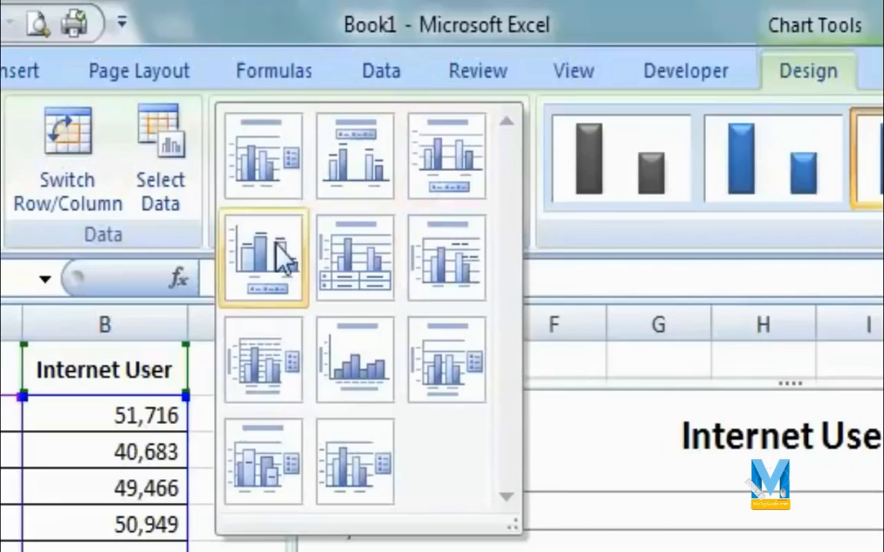
{"action": "left_click", "coordinate": [353, 275]}
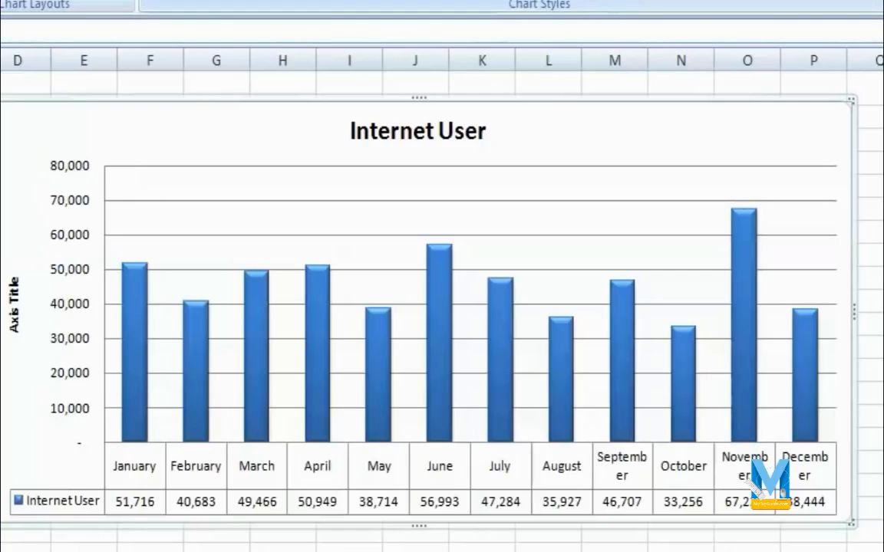
{"action": "left_click", "coordinate": [146, 6]}
{"action": "left_click", "coordinate": [96, 3]}
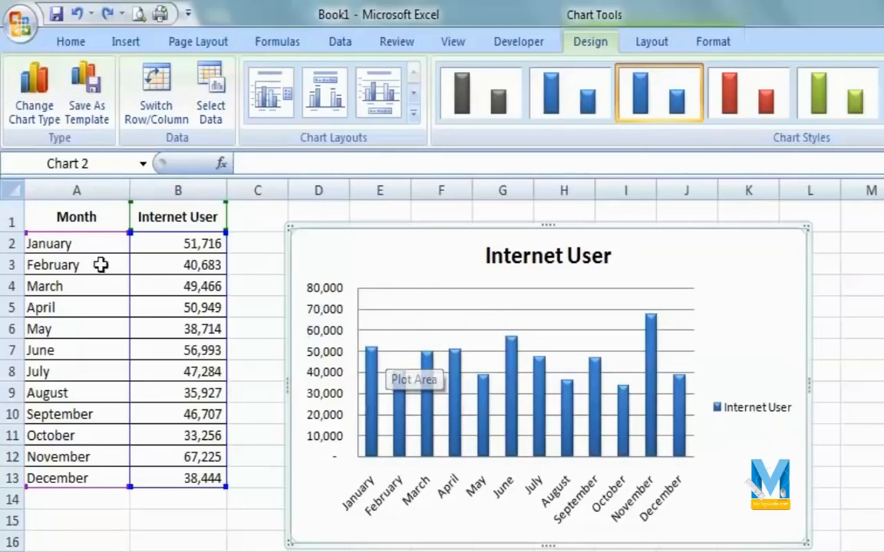
Change the Internet User chart to a basic line chart and convert it to a clustered bar chart.
{"action": "left_click", "coordinate": [37, 111]}
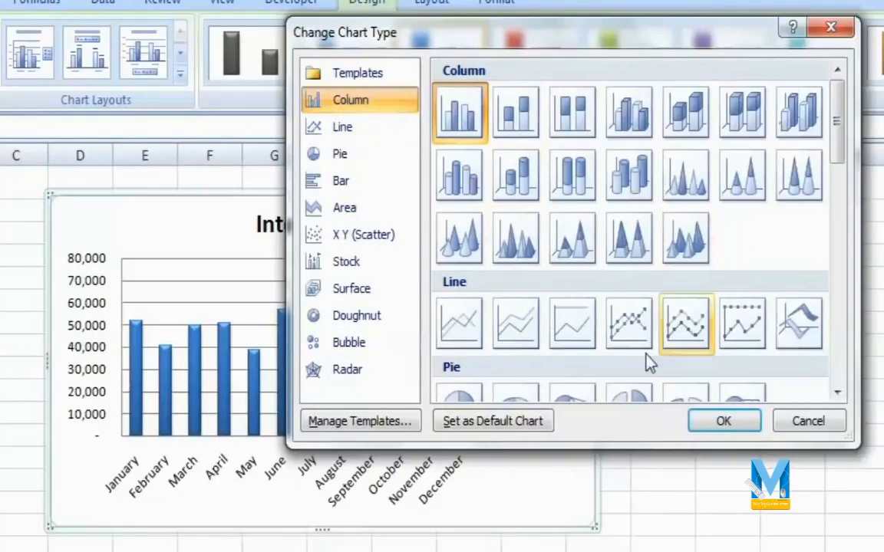
{"action": "left_click", "coordinate": [458, 330]}
{"action": "left_click", "coordinate": [723, 420]}
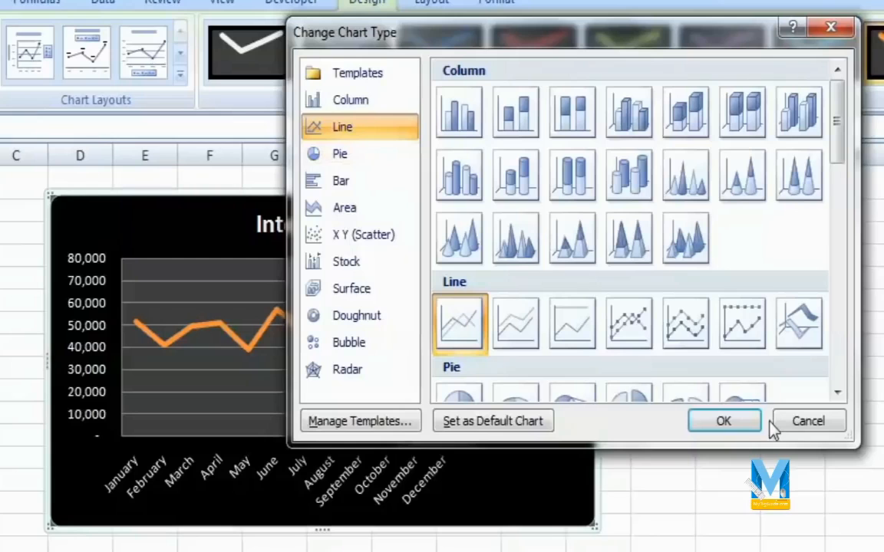
{"action": "left_click", "coordinate": [388, 185]}
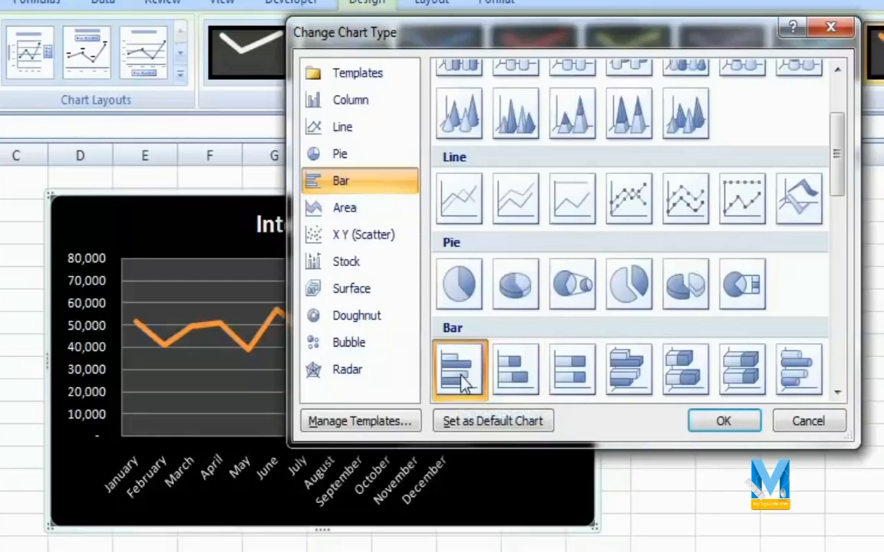
{"action": "left_click", "coordinate": [695, 422]}
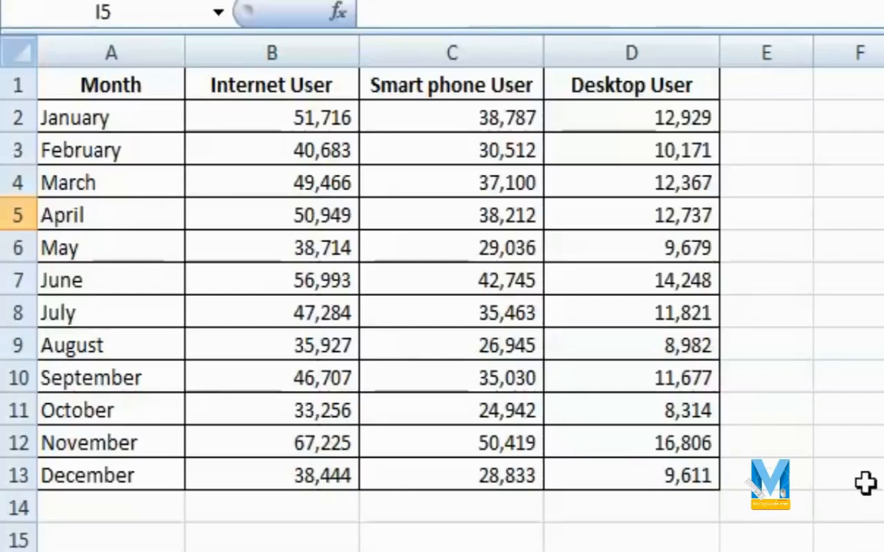
Insert a 3-D clustered column chart from A1:D13, covering the Internet, Smart phone and Desktop User columns.
{"action": "left_click", "coordinate": [644, 35]}
{"action": "left_click_drag", "start_coordinate": [645, 34], "coordinate": [327, 39]}
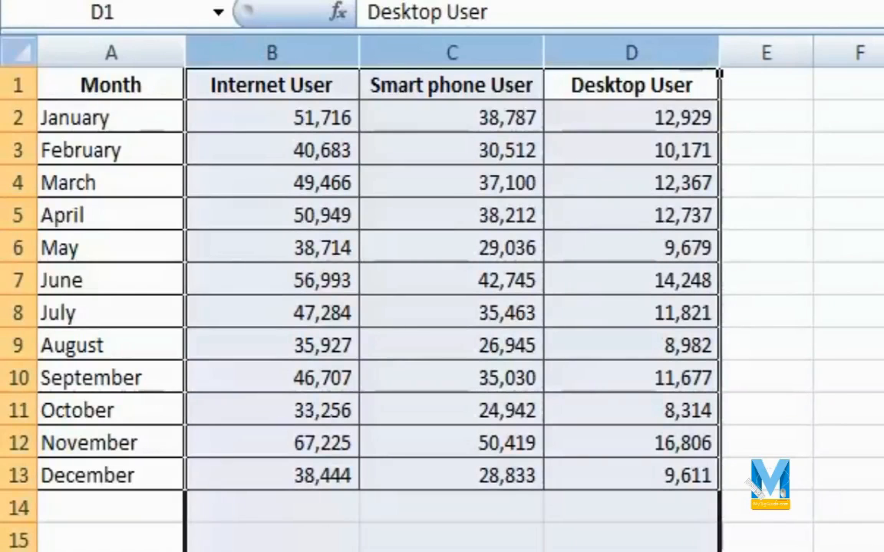
{"action": "left_click", "coordinate": [883, 313]}
{"action": "left_click_drag", "start_coordinate": [703, 481], "coordinate": [55, 79]}
{"action": "left_click", "coordinate": [138, 46]}
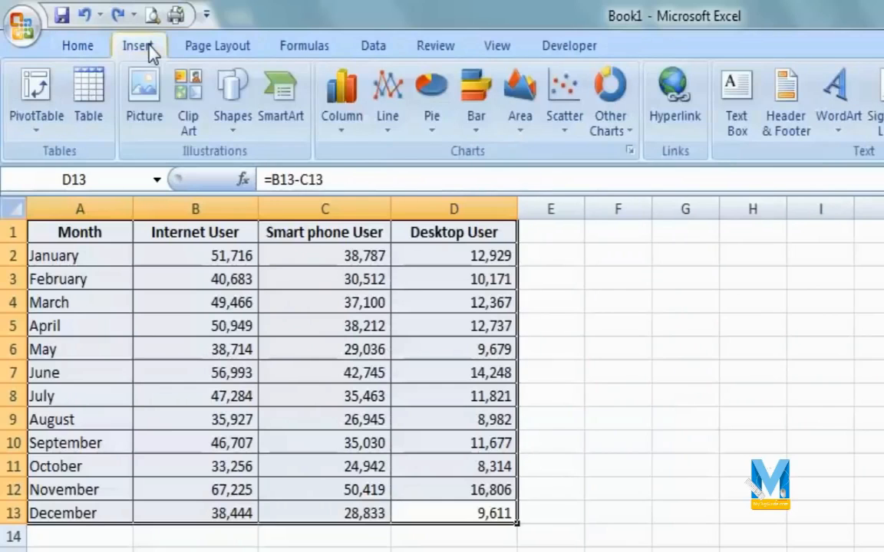
{"action": "left_click", "coordinate": [339, 129]}
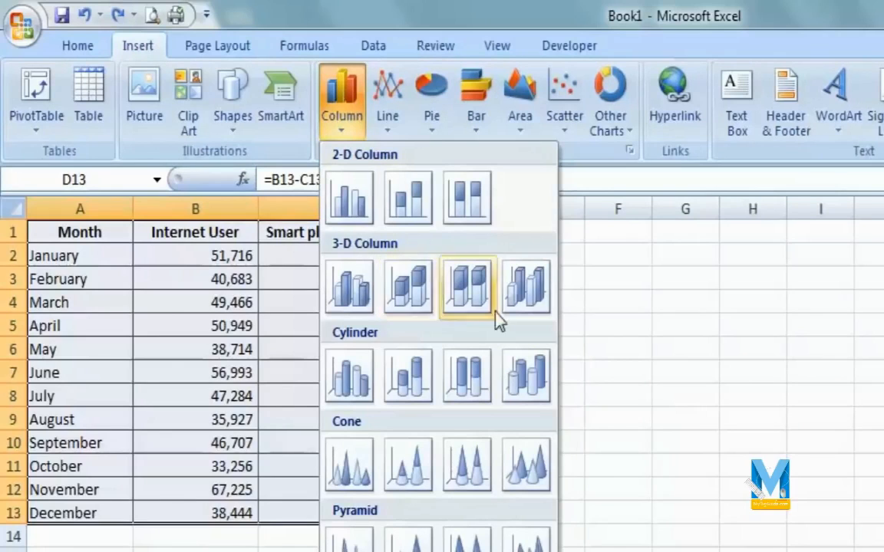
{"action": "left_click", "coordinate": [348, 306]}
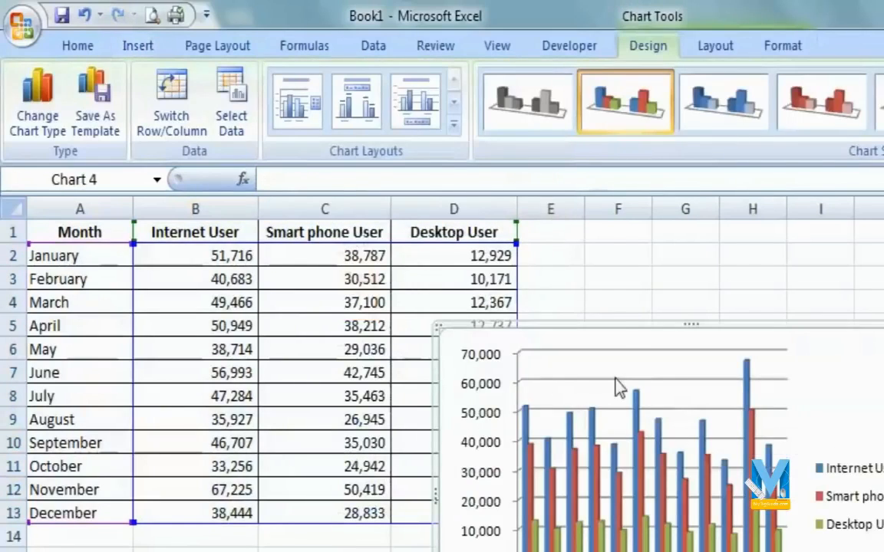
Move the 3-D column chart beside the data table, enlarge it, and inspect the values of its columns.
{"action": "left_click_drag", "start_coordinate": [629, 329], "coordinate": [738, 230]}
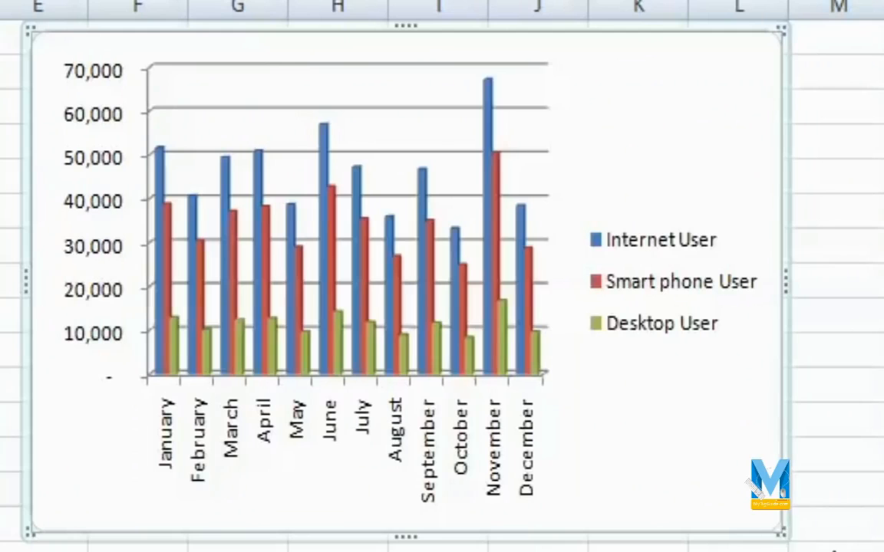
{"action": "left_click_drag", "start_coordinate": [783, 536], "coordinate": [862, 467]}
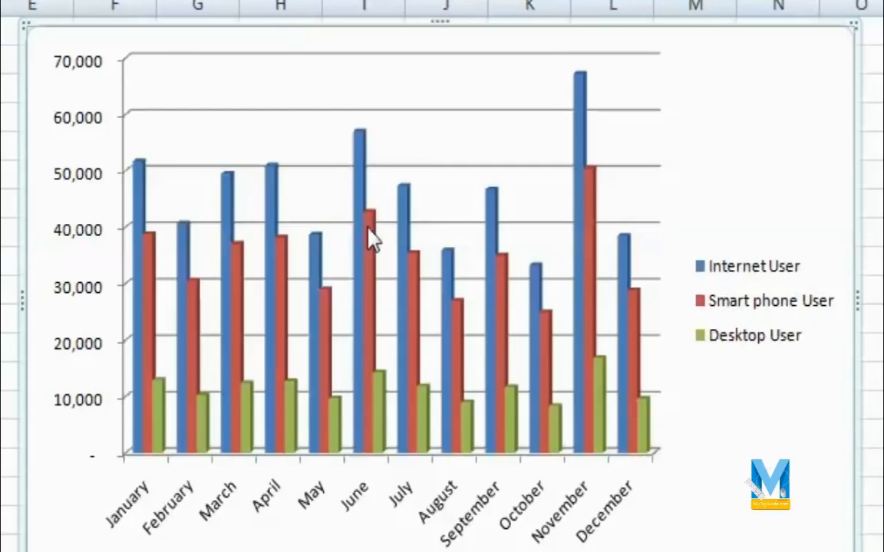
{"action": "mouse_move", "coordinate": [372, 244]}
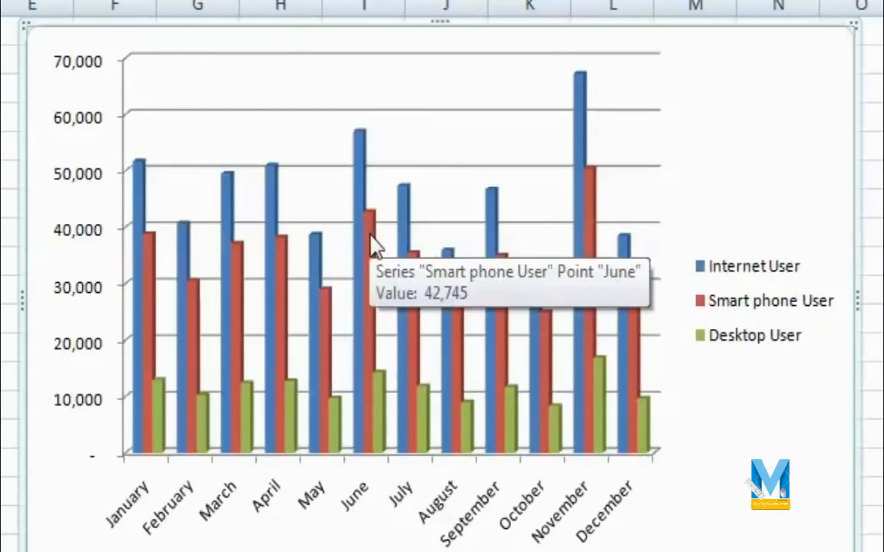
{"action": "mouse_move", "coordinate": [387, 424]}
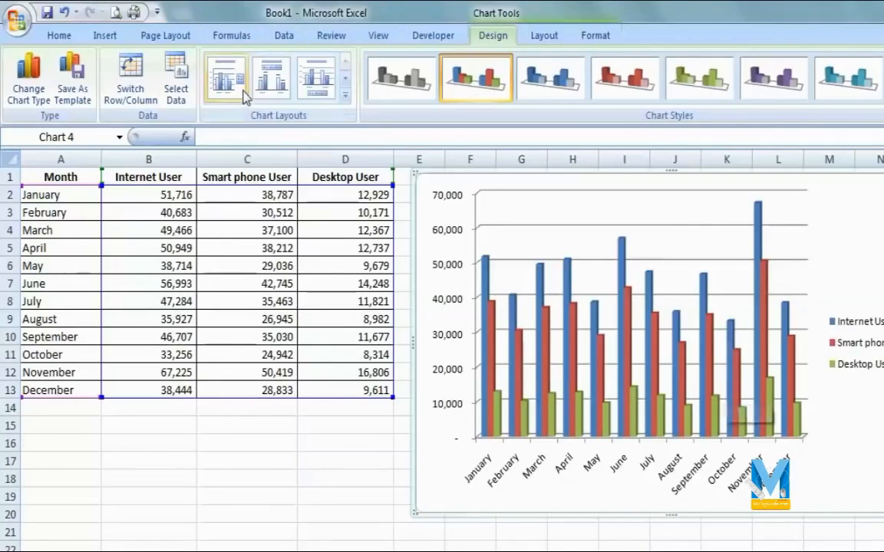
Insert a 3-D pie chart from B2:D3 on the sheet with the Android OS, BlackBerry OS and Windows Mobile figures.
{"action": "left_click", "coordinate": [54, 36]}
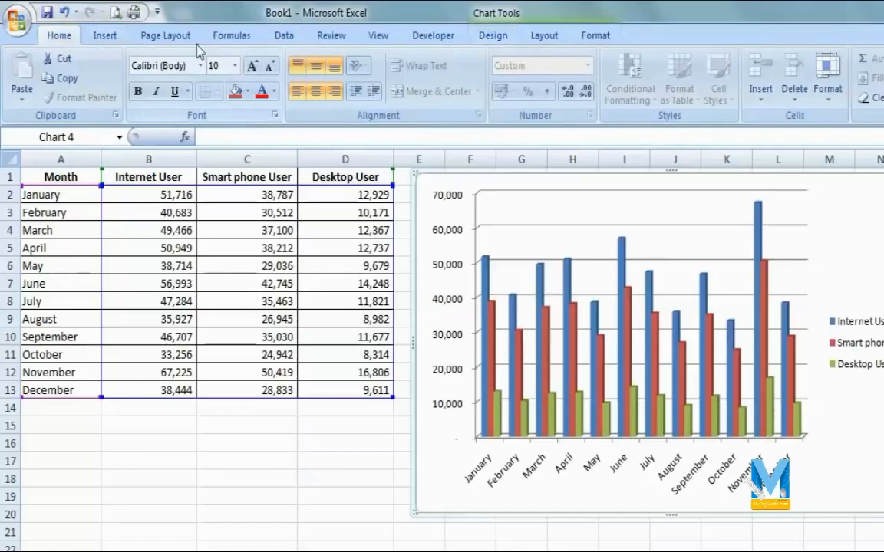
{"action": "left_click", "coordinate": [105, 36]}
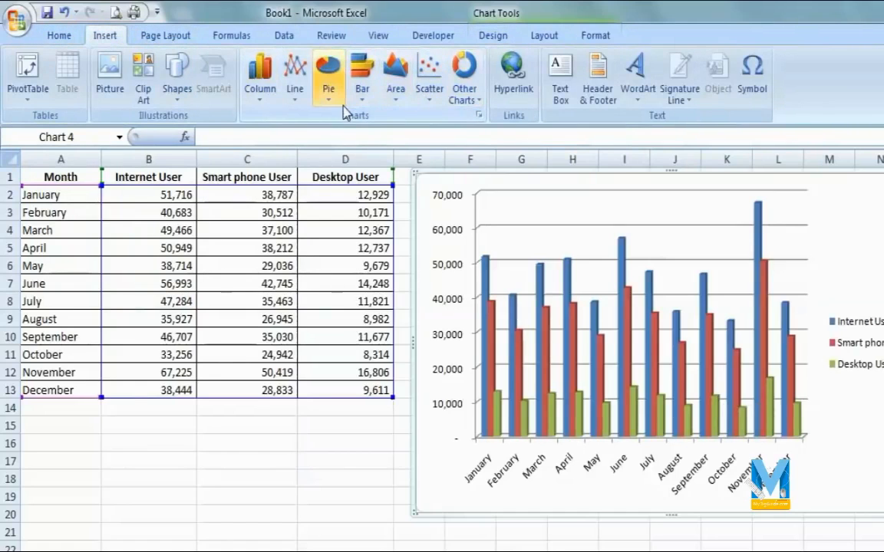
{"action": "left_click", "coordinate": [328, 84]}
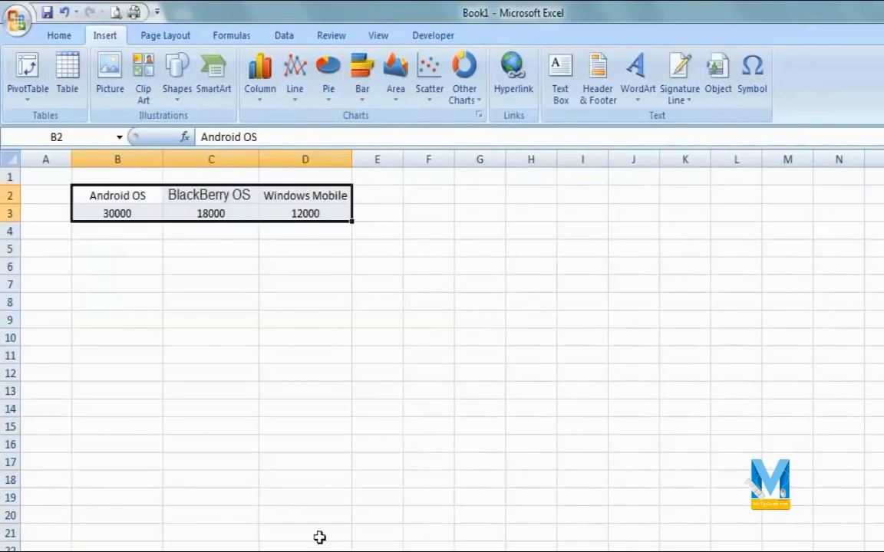
{"action": "left_click", "coordinate": [295, 318]}
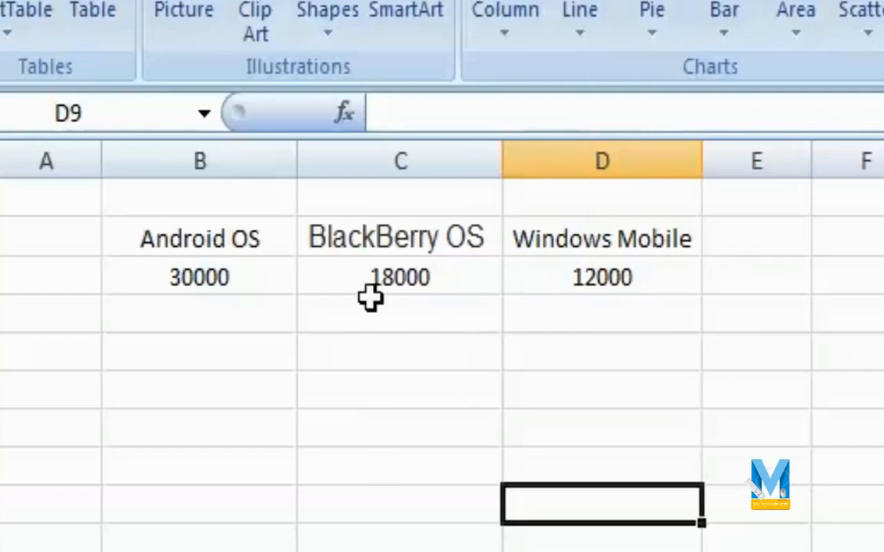
{"action": "left_click_drag", "start_coordinate": [190, 239], "coordinate": [618, 274]}
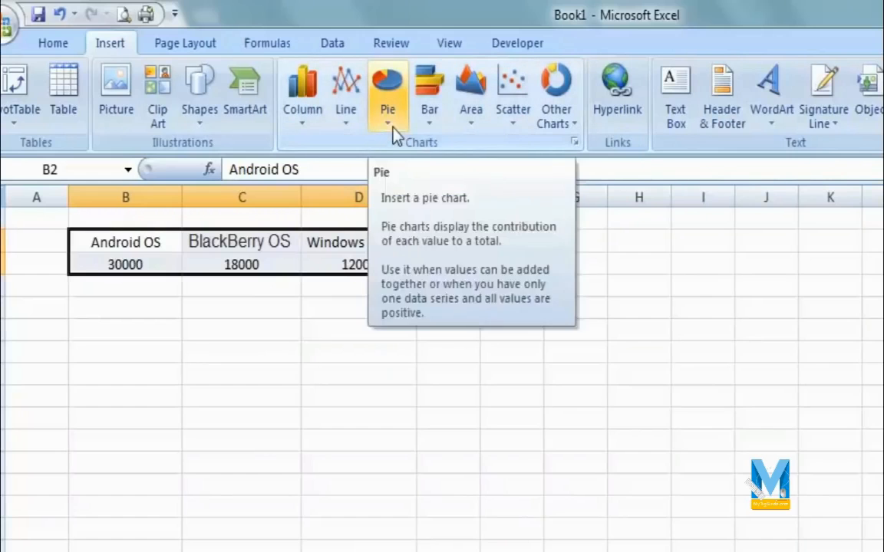
{"action": "left_click", "coordinate": [389, 123]}
{"action": "left_click", "coordinate": [397, 335]}
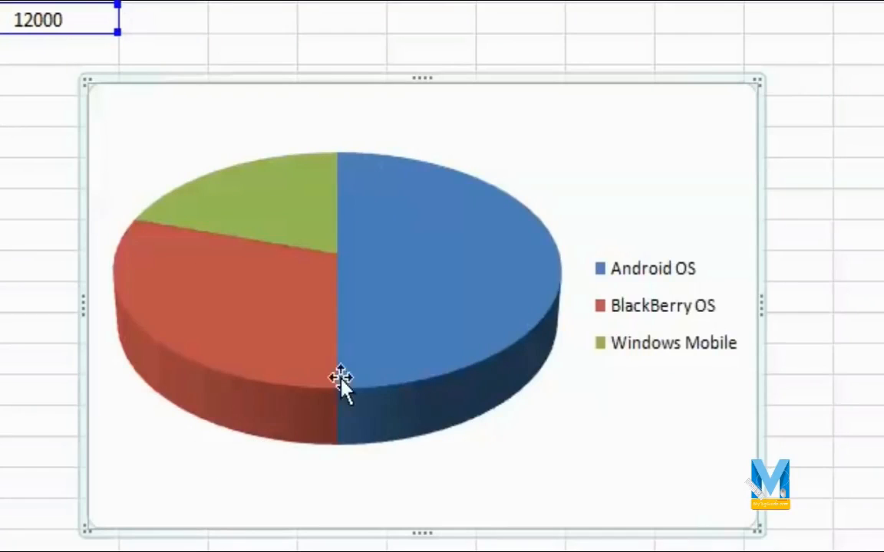
{"action": "mouse_move", "coordinate": [296, 312]}
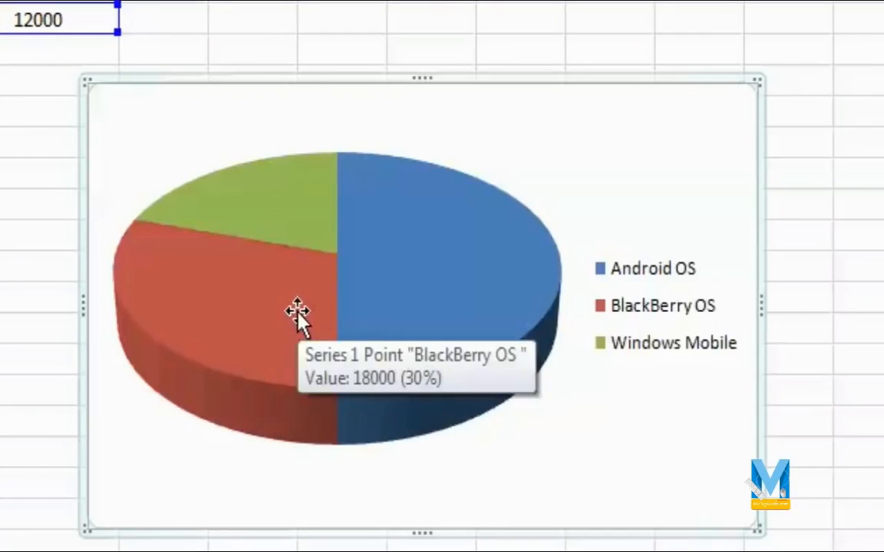